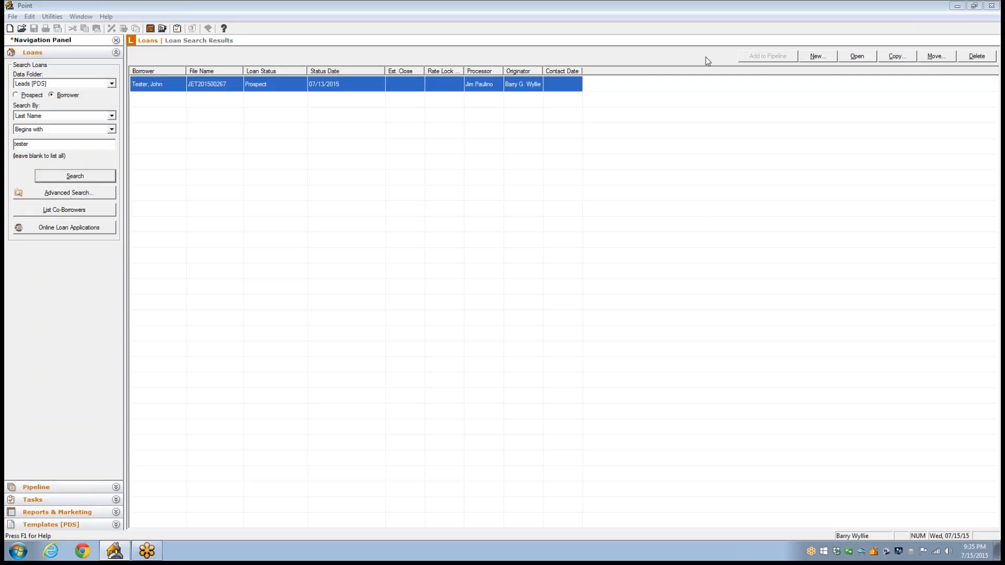
Step: Open the found borrower's loan file at Loan Application page 1 and mark that income/assets of a person other than the borrower will be used
{"action": "left_click", "coordinate": [852, 60]}
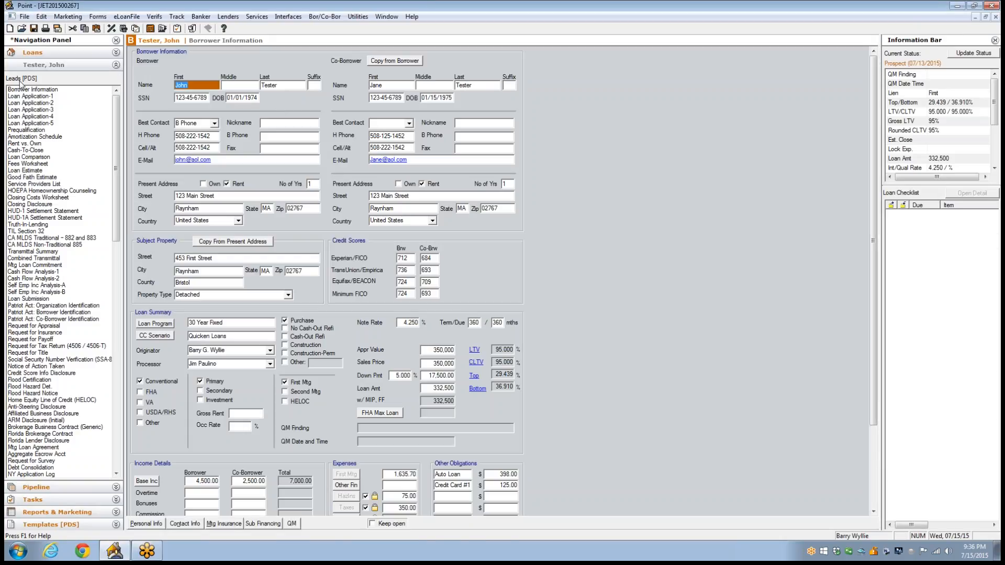
{"action": "left_click", "coordinate": [39, 97]}
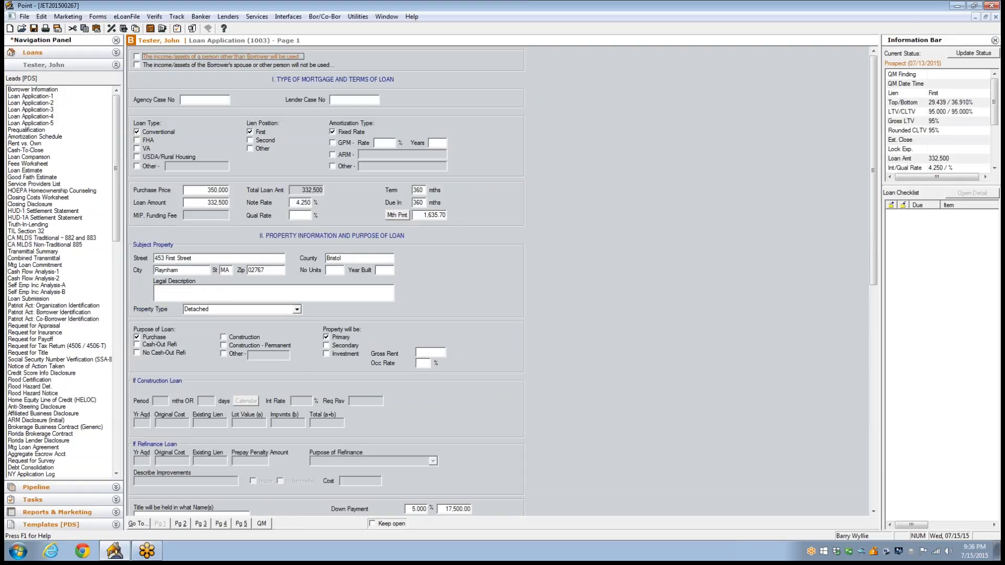
{"action": "left_click", "coordinate": [136, 65]}
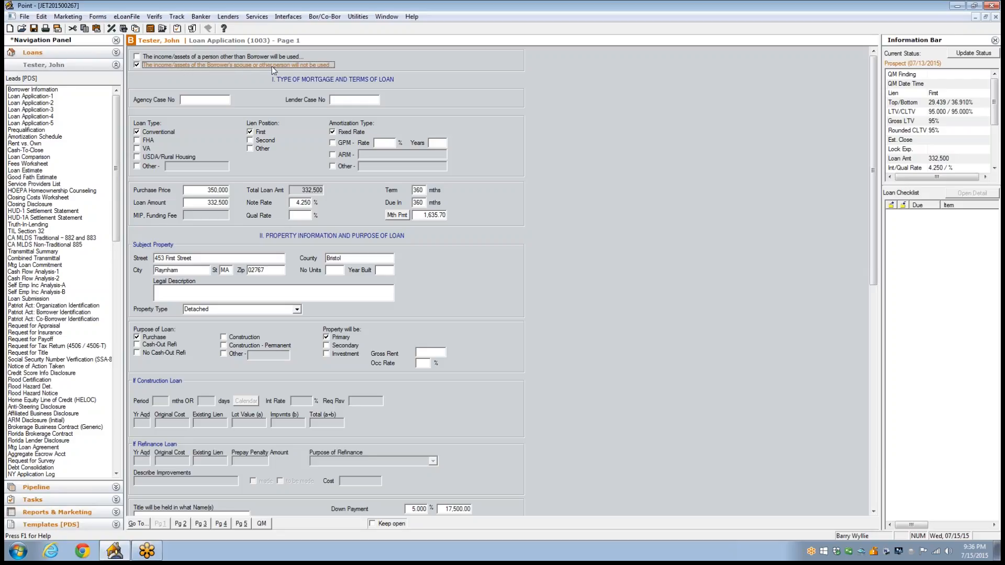
{"action": "left_click", "coordinate": [137, 56]}
Step: Set the loan's qualifying rate to 4.25%, the same as the note rate
{"action": "left_click", "coordinate": [294, 202]}
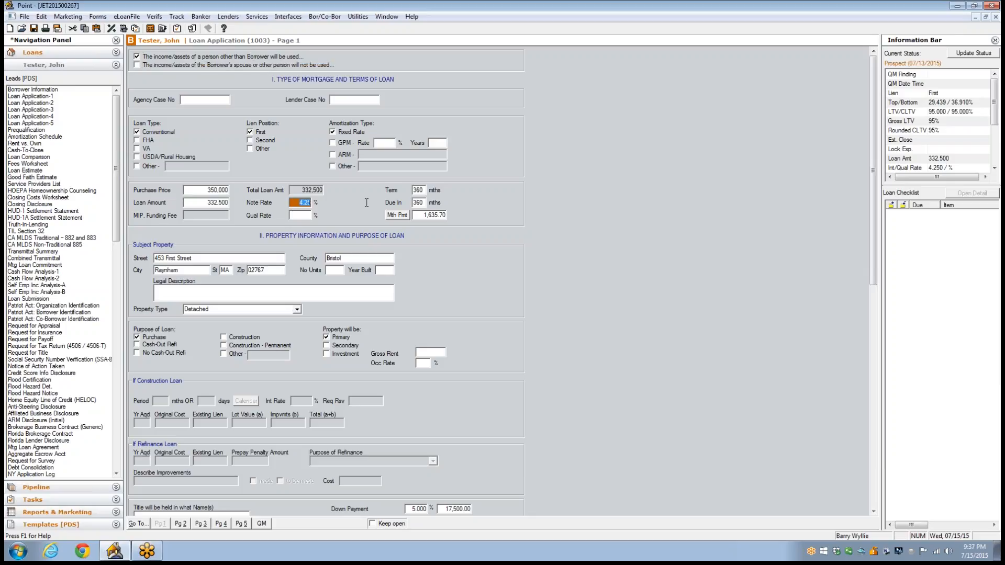
{"action": "left_click", "coordinate": [302, 215]}
{"action": "type", "text": "4.25"}
{"action": "left_click", "coordinate": [294, 202]}
Step: Set the subject property's number of units to 1 and its year built to 1958
{"action": "left_click", "coordinate": [339, 271]}
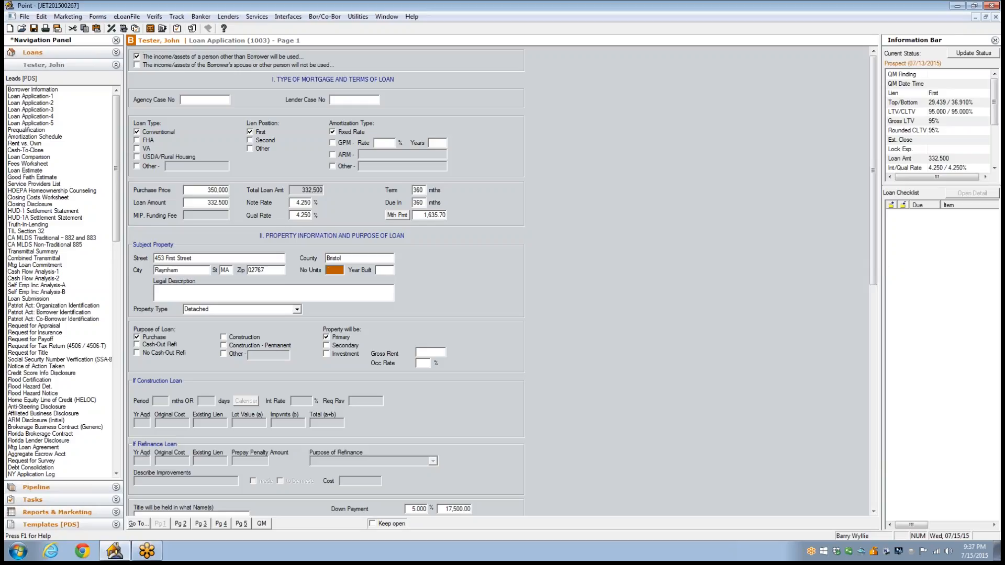
{"action": "left_click", "coordinate": [389, 270]}
{"action": "type", "text": "1958"}
Step: Enter "SFR - See Title Report" as the subject property's legal description
{"action": "left_click", "coordinate": [180, 294]}
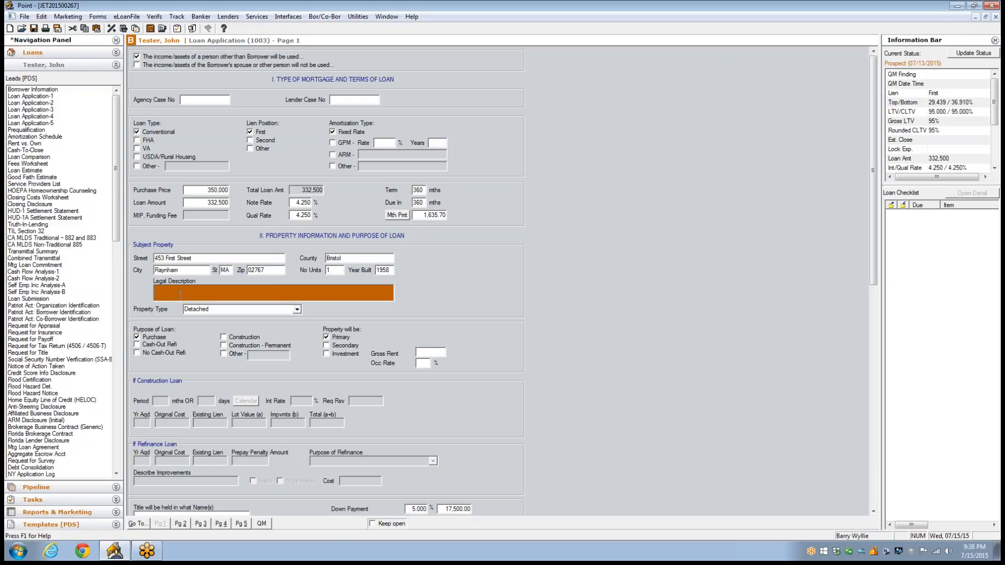
{"action": "type", "text": "SFR - See Title Repo"}
Step: Try "2 Unit Property" in place of SFR in the legal description, and restore SFR
{"action": "double_click", "coordinate": [160, 289]}
{"action": "type", "text": "2 Unit Property"}
{"action": "left_click_drag", "start_coordinate": [190, 291], "coordinate": [37, 294]}
{"action": "key", "text": "Delete"}
{"action": "type", "text": "SFR"}
Step: Fill in the borrower's and co-borrower's full names as the names in which title will be held
{"action": "left_click", "coordinate": [983, 22]}
{"action": "left_click_drag", "start_coordinate": [874, 134], "coordinate": [637, 227]}
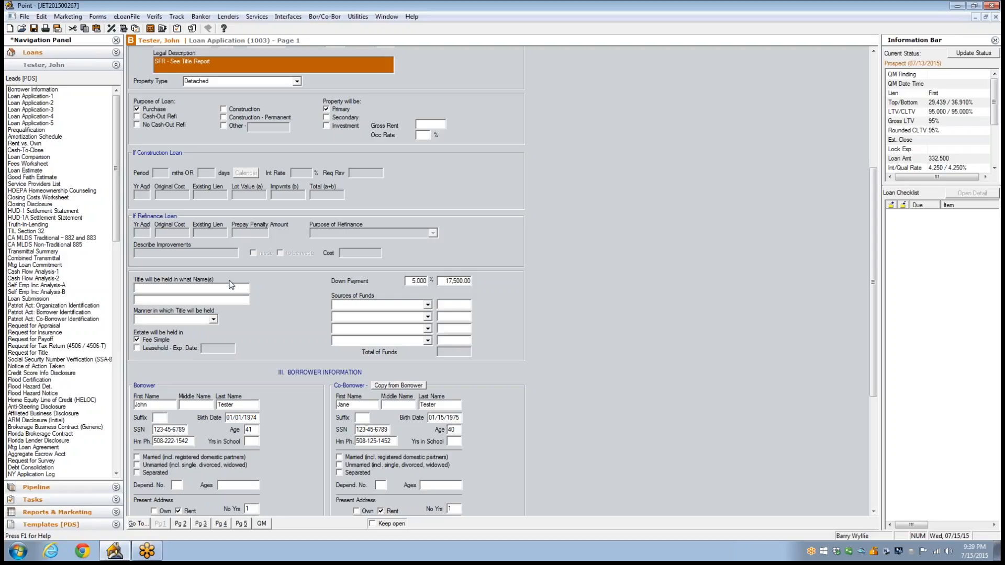
{"action": "left_click", "coordinate": [165, 289]}
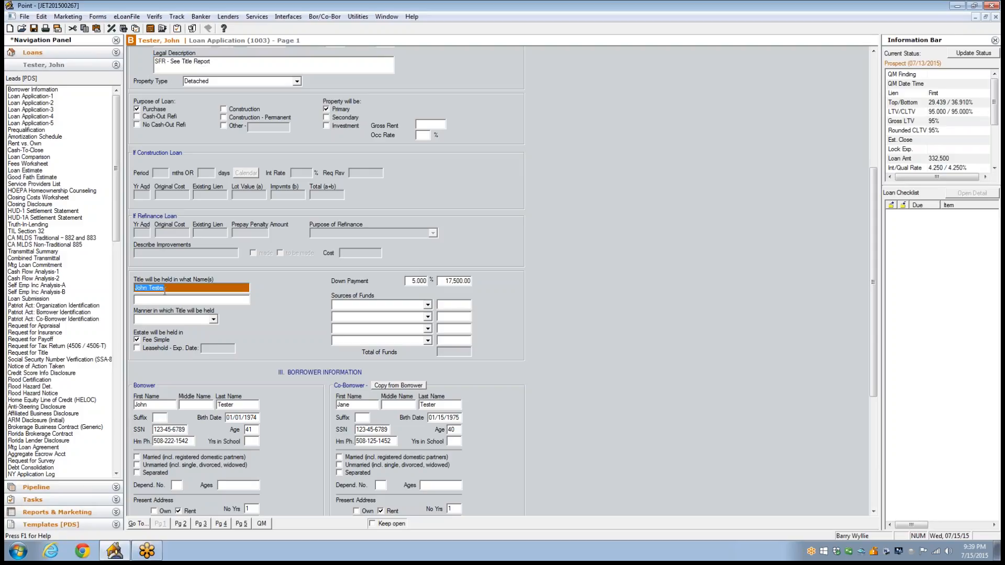
{"action": "key", "text": "Tab"}
{"action": "left_click", "coordinate": [175, 287]}
Step: Set the manner in which title will be held to "To be determined in escrow"
{"action": "left_click", "coordinate": [213, 320]}
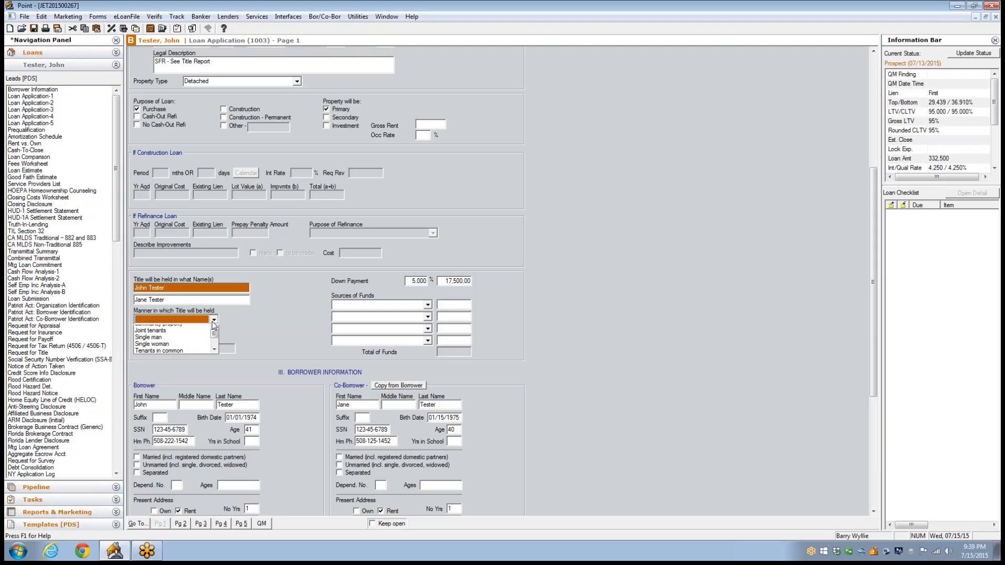
{"action": "scroll", "coordinate": [214, 341], "scroll_direction": "down", "scroll_amount": 1}
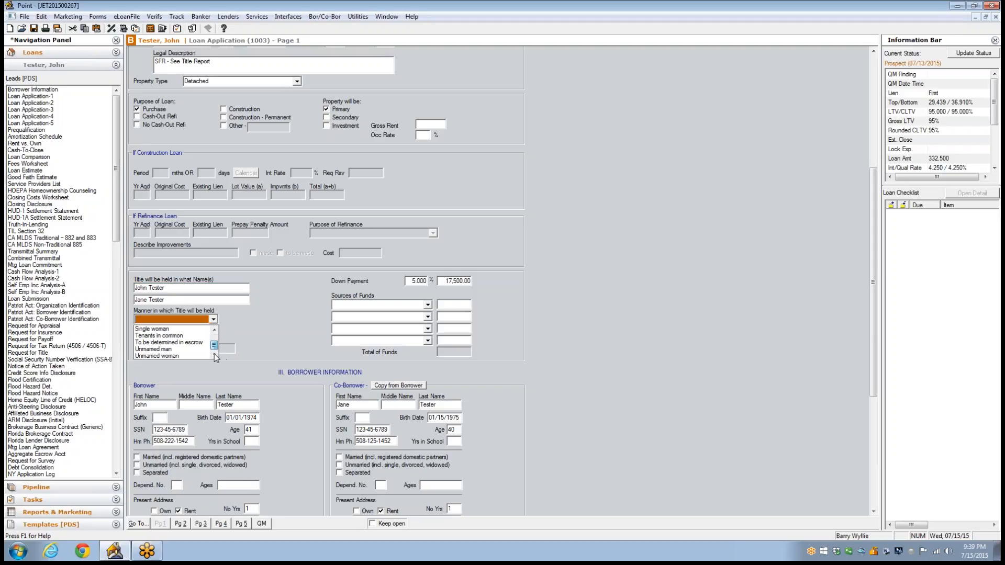
{"action": "left_click", "coordinate": [202, 343]}
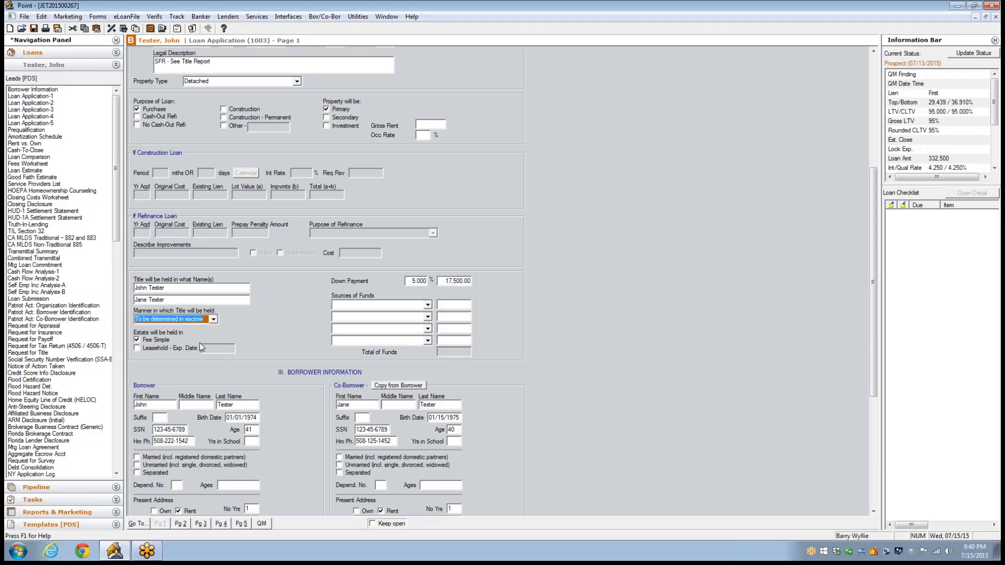
{"action": "left_click", "coordinate": [240, 303]}
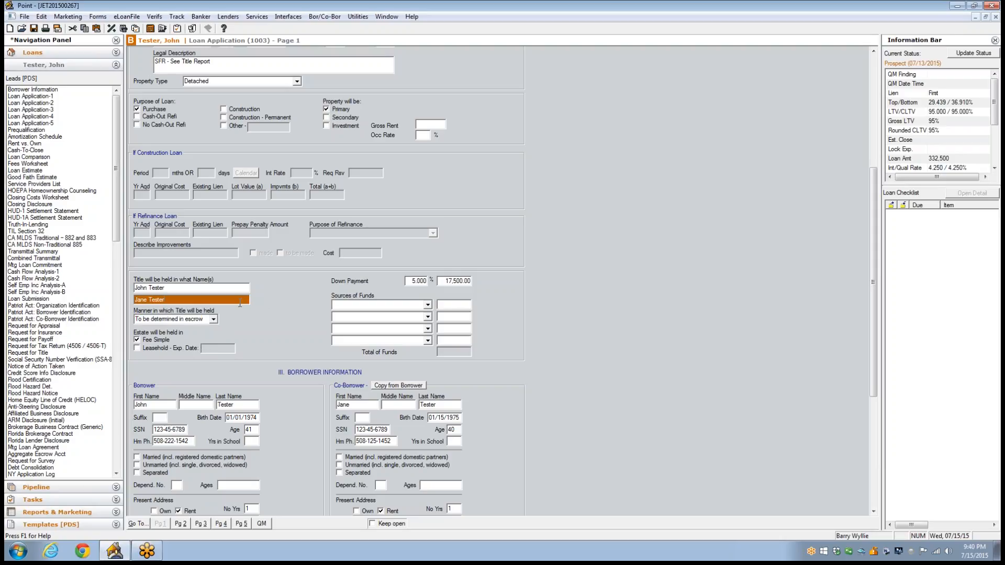
Step: Enter 16 years in school for both borrower and co-borrower, and mark both as married
{"action": "left_click_drag", "start_coordinate": [869, 206], "coordinate": [871, 255]}
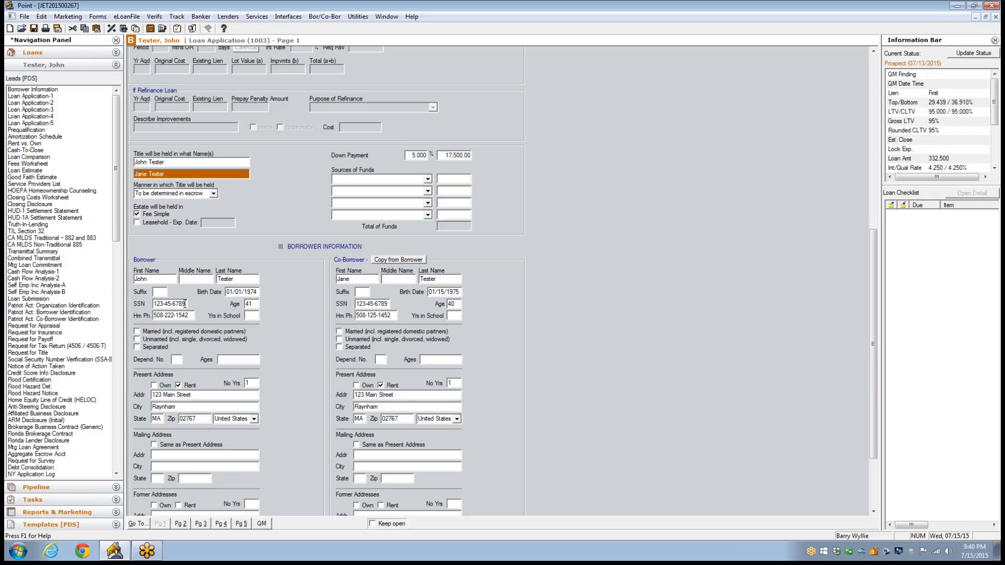
{"action": "left_click", "coordinate": [250, 315]}
{"action": "type", "text": "16"}
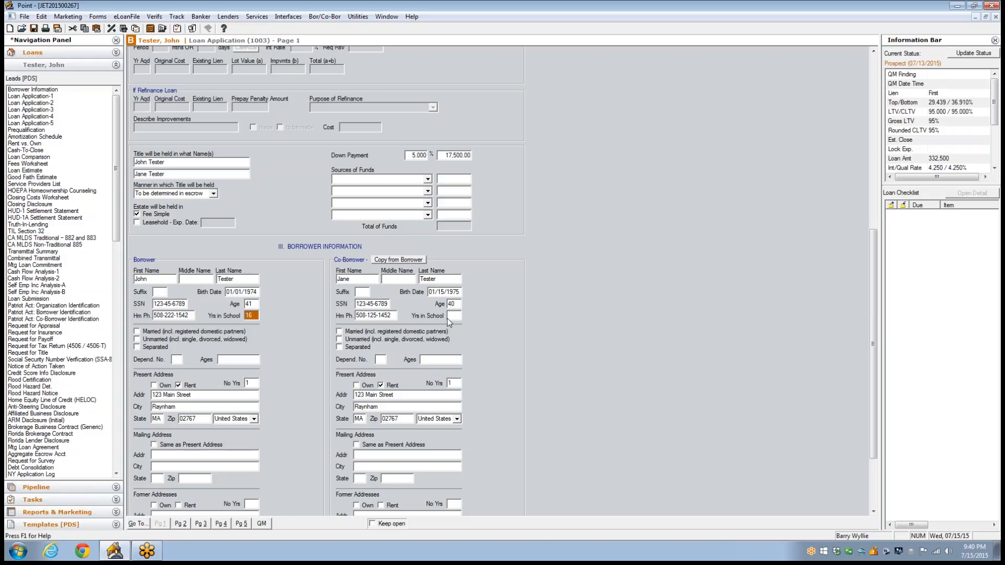
{"action": "left_click", "coordinate": [458, 316]}
{"action": "left_click", "coordinate": [137, 332]}
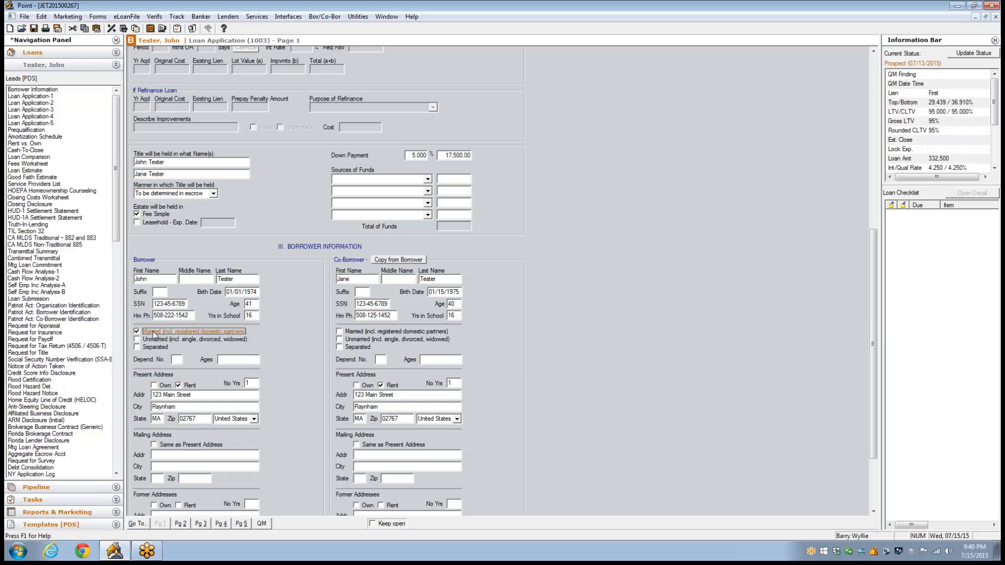
{"action": "left_click", "coordinate": [339, 332]}
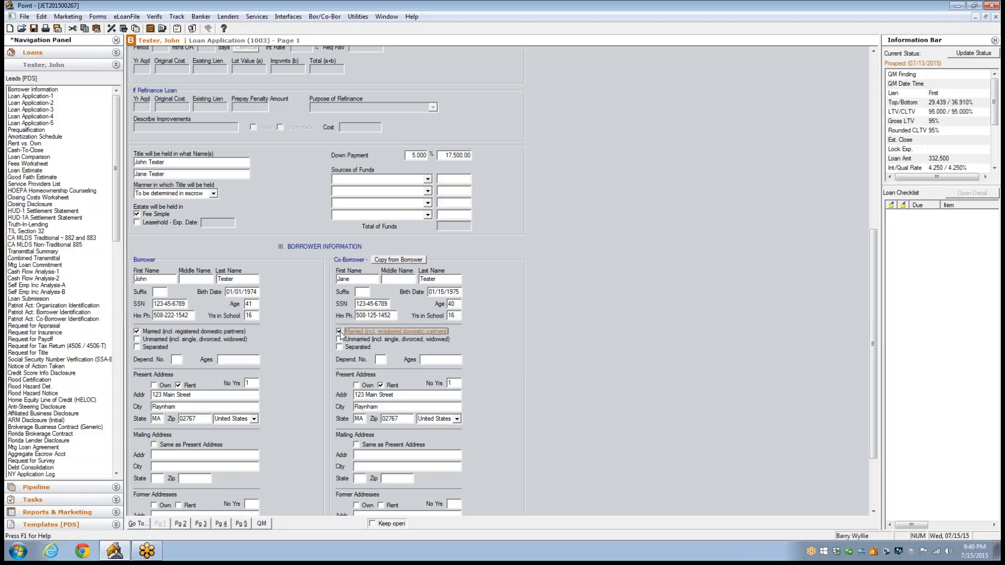
Step: Enter 3 dependents for the borrower, with ages 12, 13, 15
{"action": "left_click", "coordinate": [178, 360]}
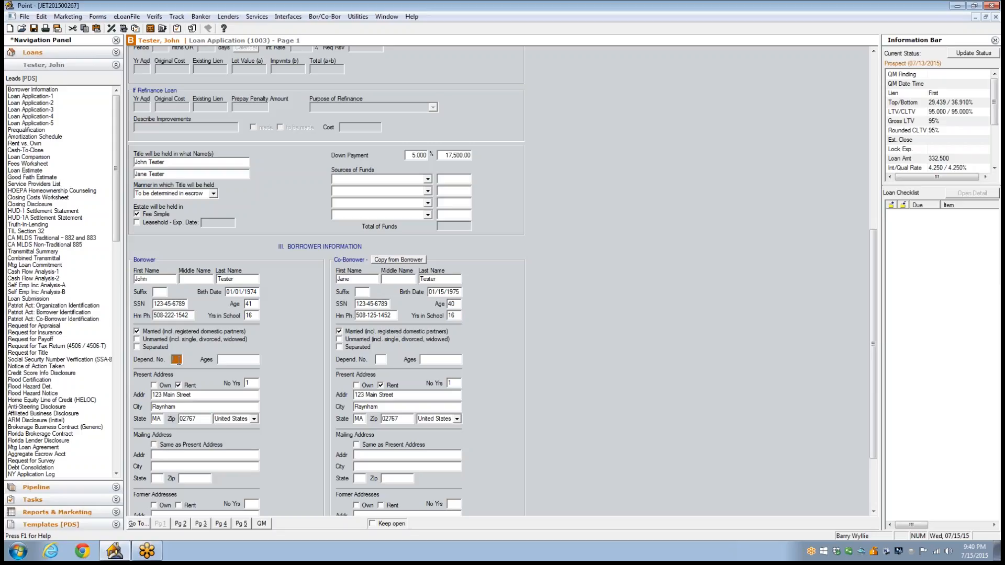
{"action": "left_click", "coordinate": [231, 361]}
{"action": "type", "text": "12, 13, 15"}
Step: Mark the mailing address as same as the present address for both borrower and co-borrower
{"action": "left_click_drag", "start_coordinate": [874, 247], "coordinate": [863, 294]}
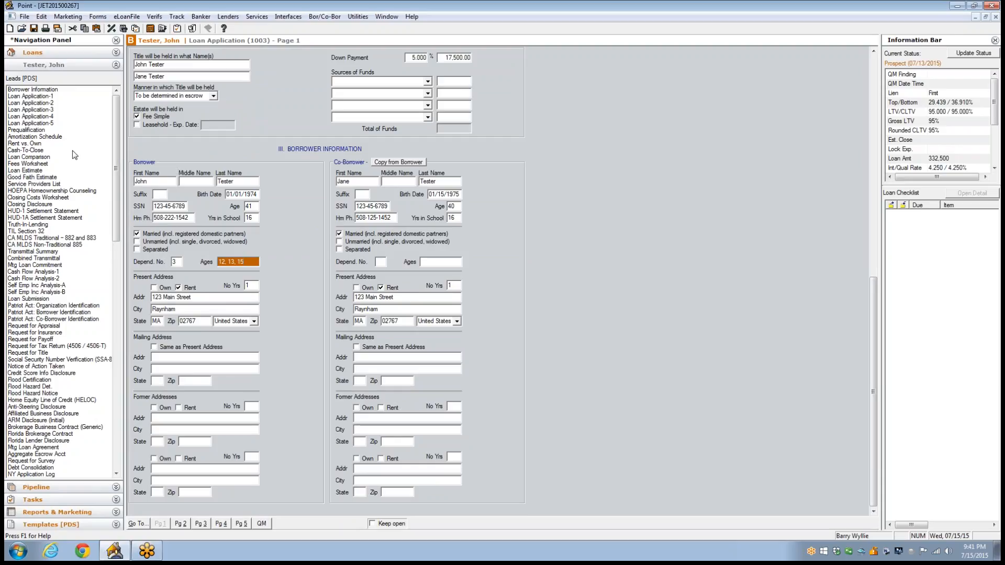
{"action": "left_click", "coordinate": [154, 347]}
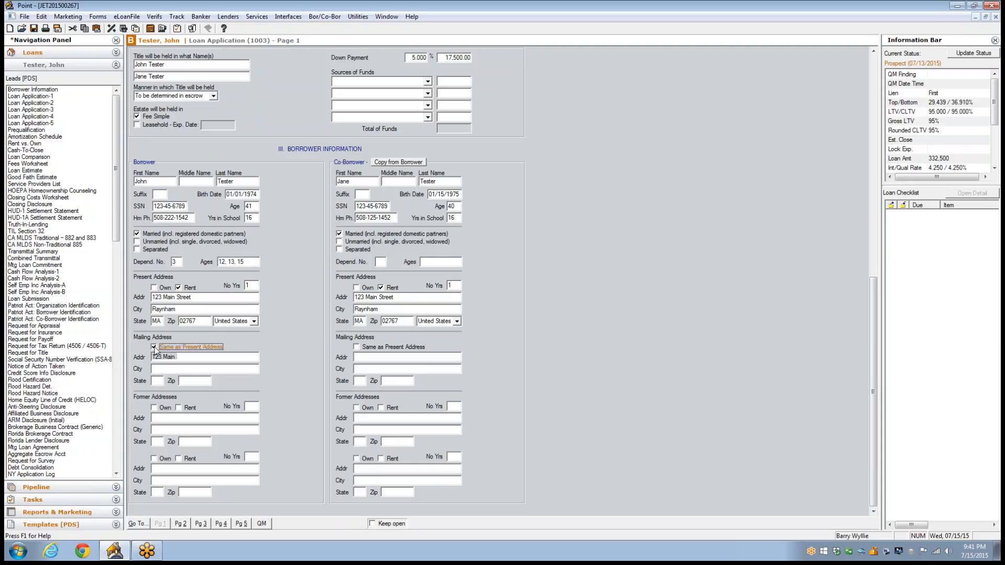
{"action": "left_click", "coordinate": [357, 348]}
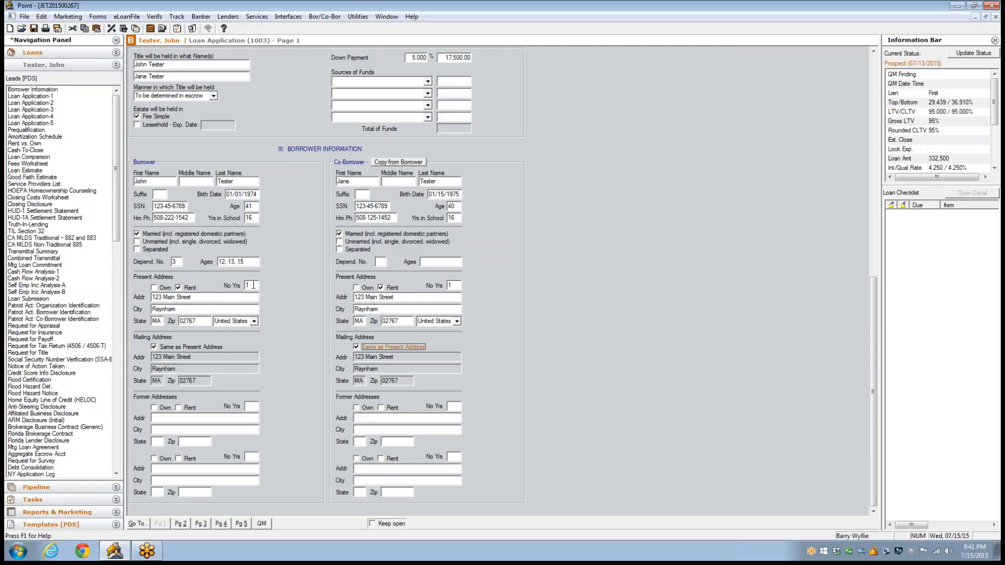
Step: Fill in the borrower's former street address and zip code, and mark it as rented for 2 years
{"action": "left_click", "coordinate": [253, 285]}
{"action": "left_click", "coordinate": [161, 419]}
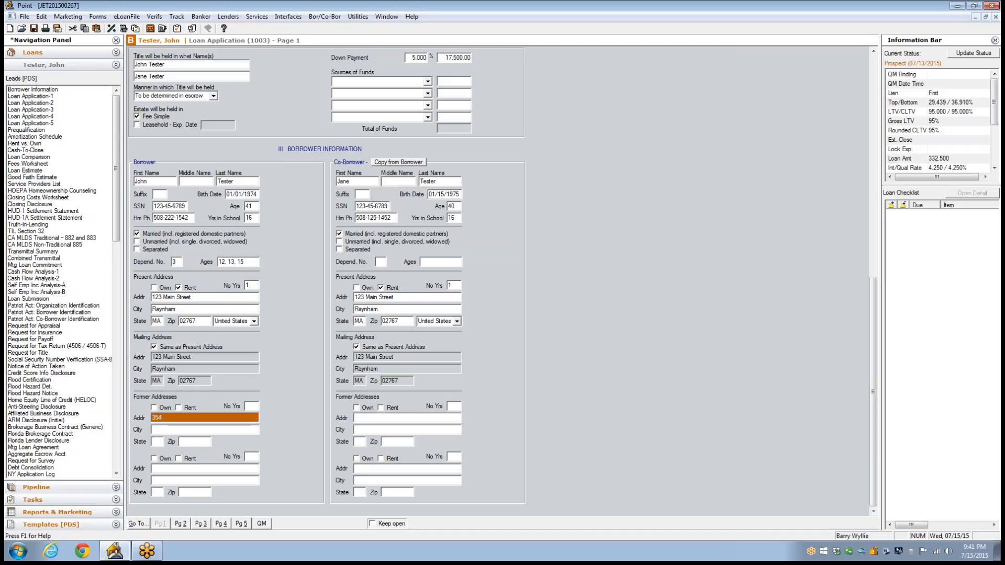
{"action": "key", "text": "Tab"}
{"action": "key", "text": "Tab"}
{"action": "key", "text": "Tab"}
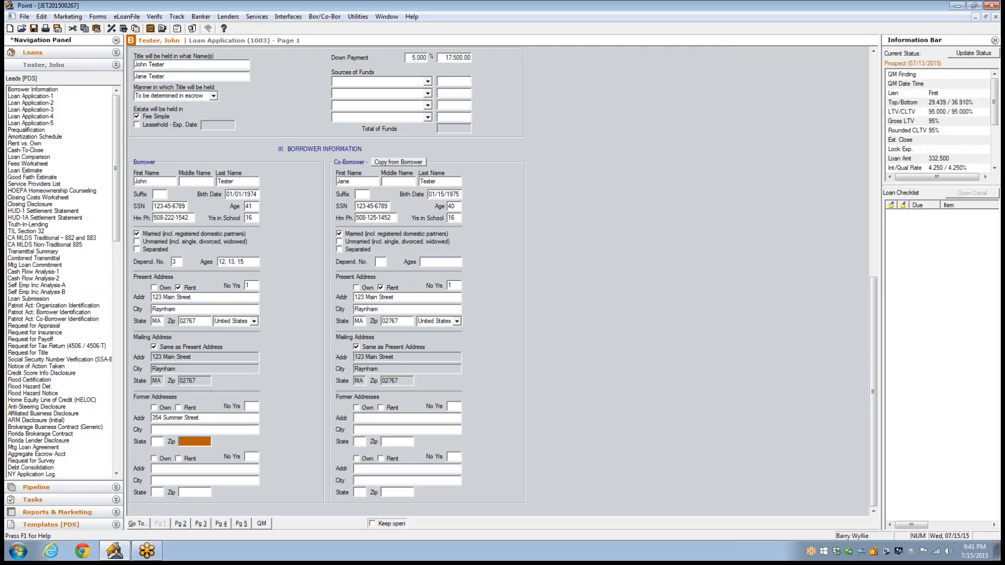
{"action": "type", "text": "02767"}
{"action": "left_click", "coordinate": [215, 430]}
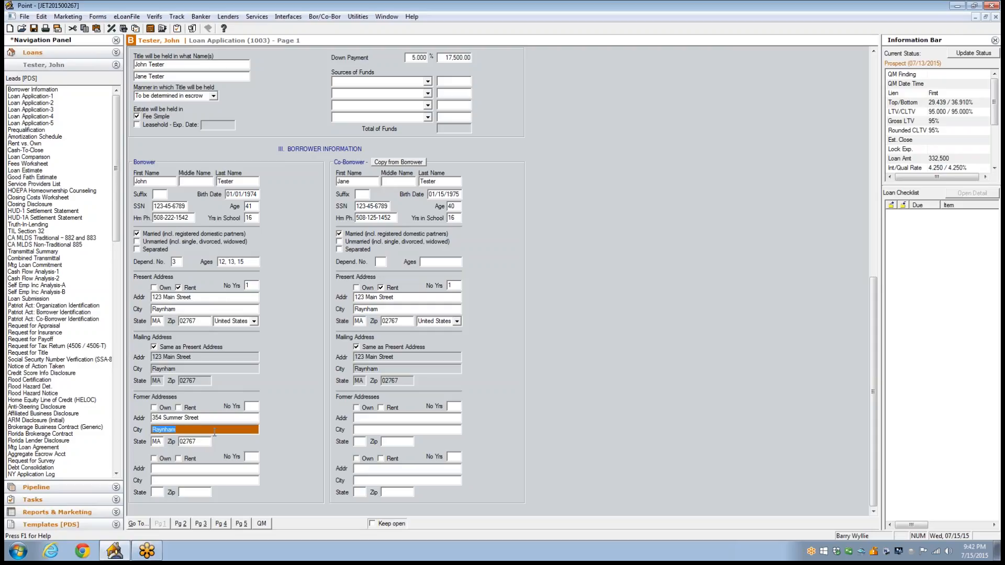
{"action": "left_click", "coordinate": [178, 408]}
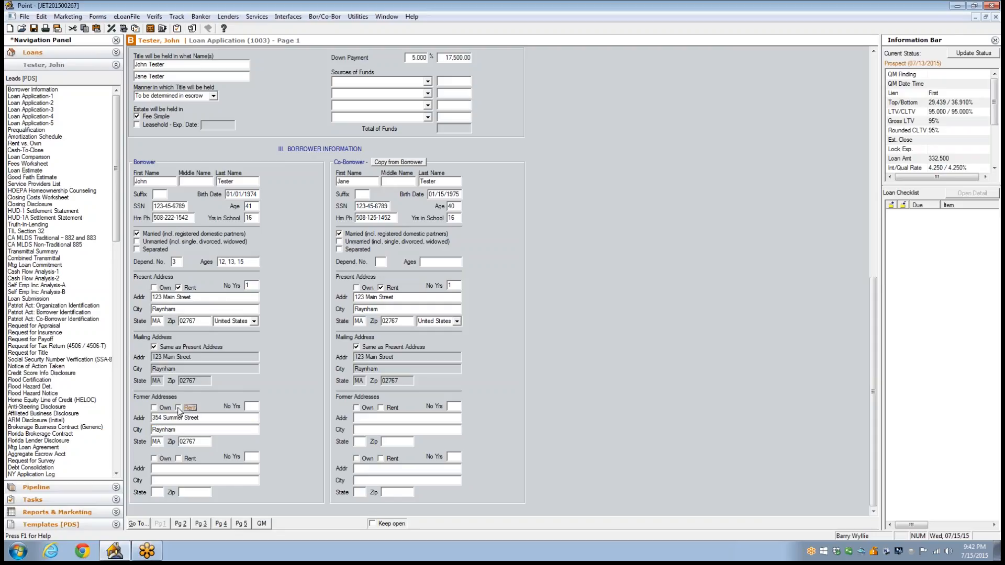
{"action": "left_click", "coordinate": [253, 407]}
Step: Copy the borrower's address information to the co-borrower and review the completed application page
{"action": "left_click", "coordinate": [401, 162]}
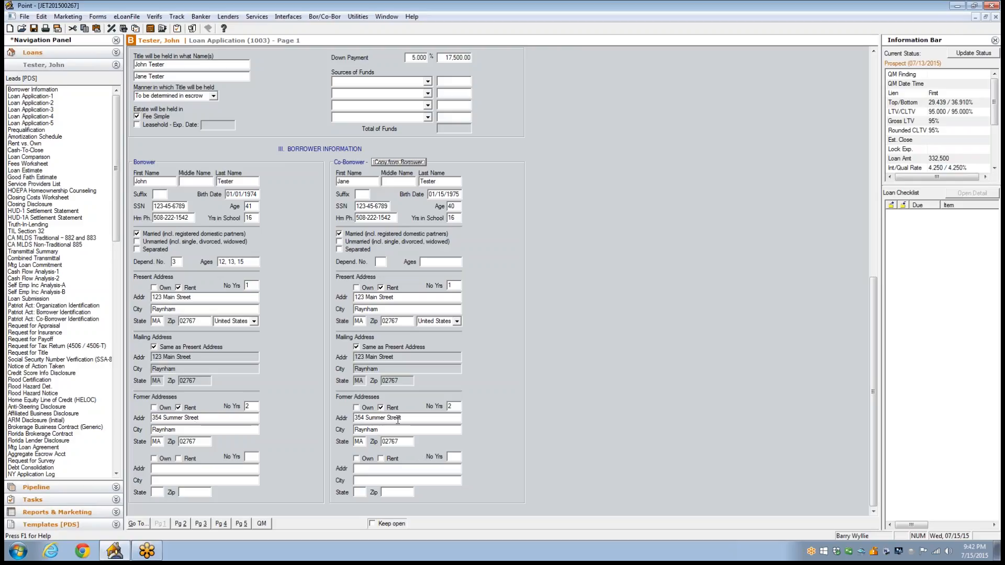
{"action": "left_click_drag", "start_coordinate": [874, 383], "coordinate": [875, 263]}
{"action": "left_click_drag", "start_coordinate": [875, 249], "coordinate": [874, 182]}
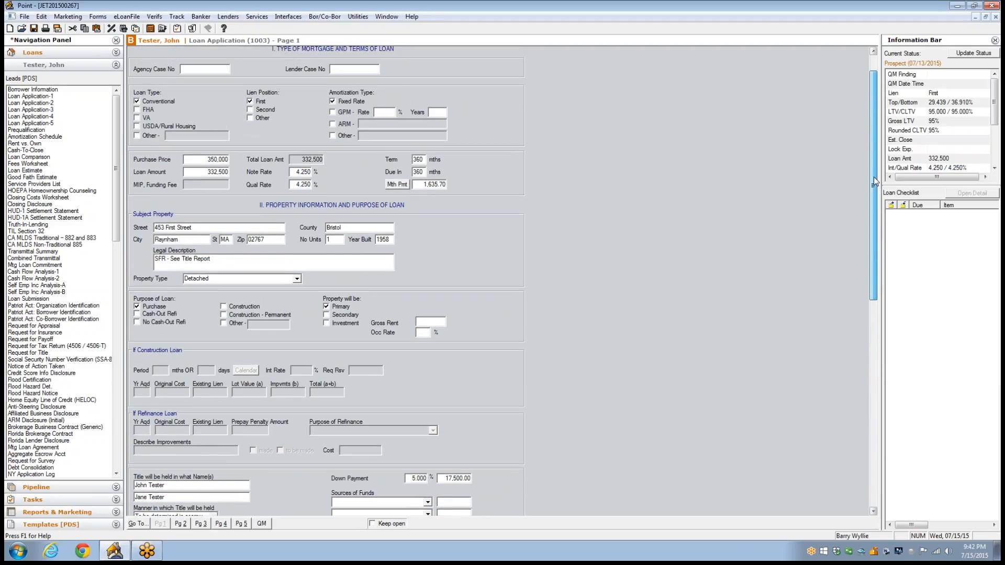
{"action": "left_click_drag", "start_coordinate": [874, 177], "coordinate": [849, 394]}
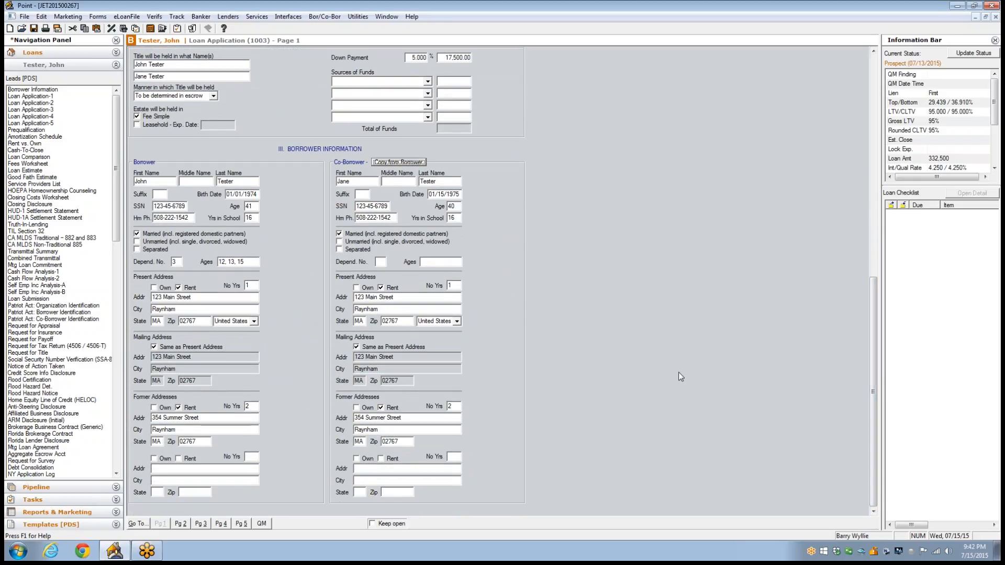